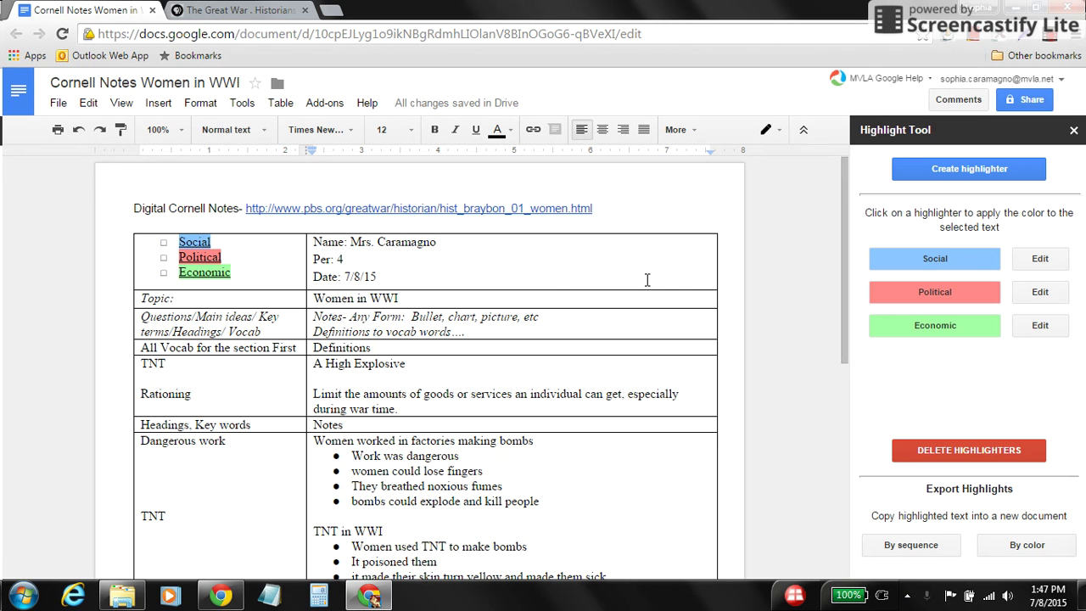
Step: Highlight the lost-fingers, noxious-fumes and two TNT-poisoning bullets blue as Social
scroll(649, 277, down, 1)
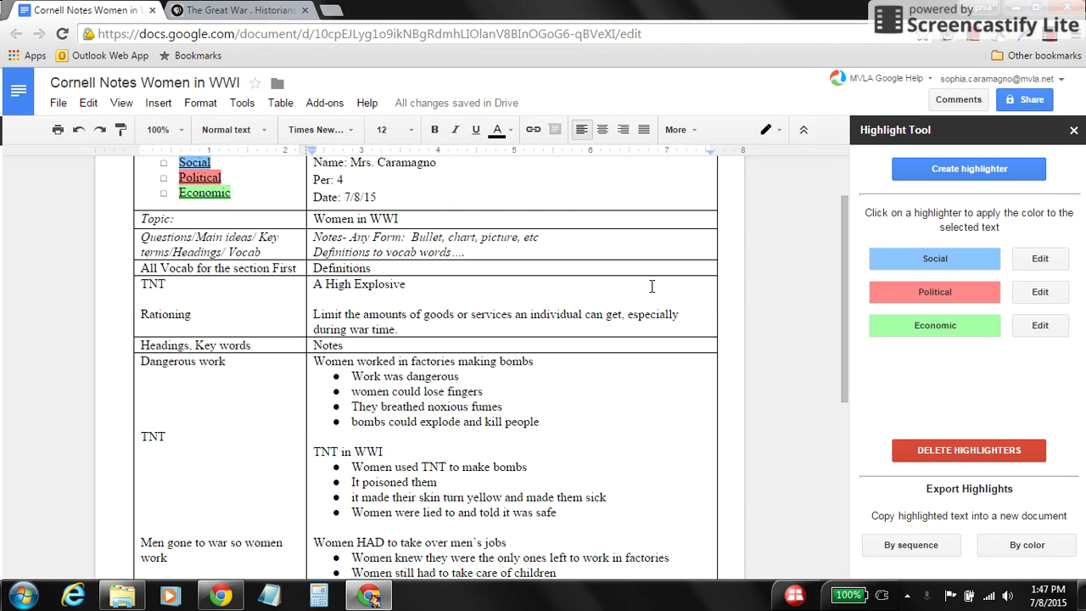
scroll(652, 270, up, 1)
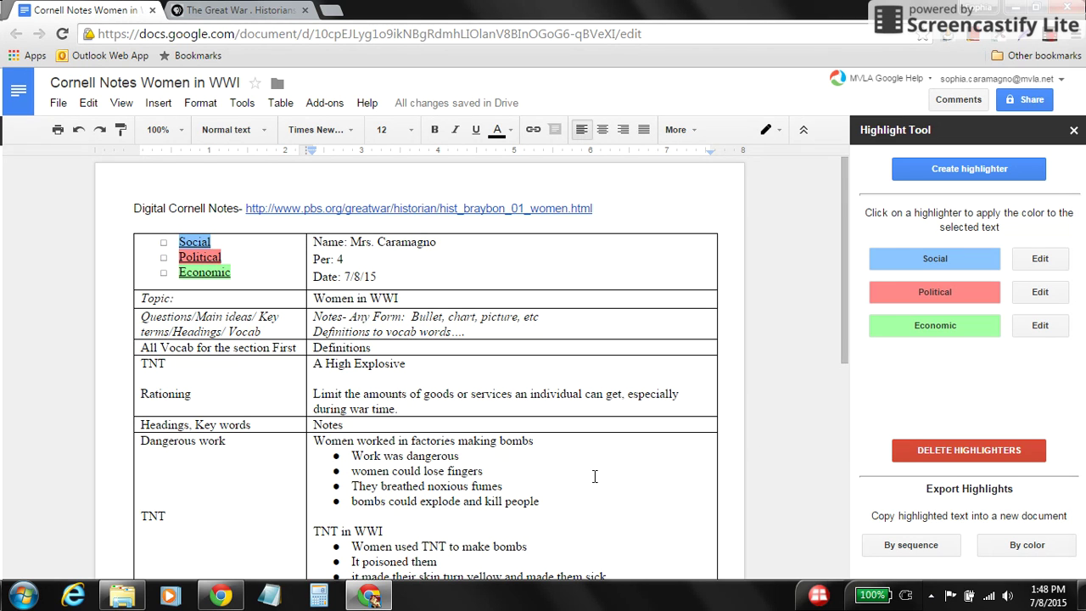
scroll(600, 476, down, 1)
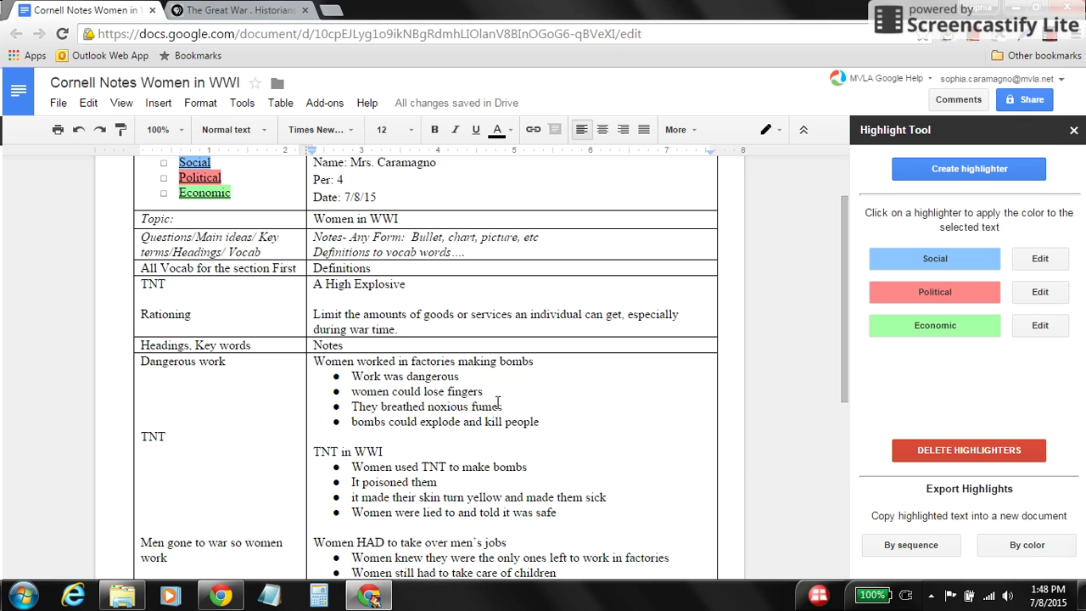
scroll(548, 412, down, 1)
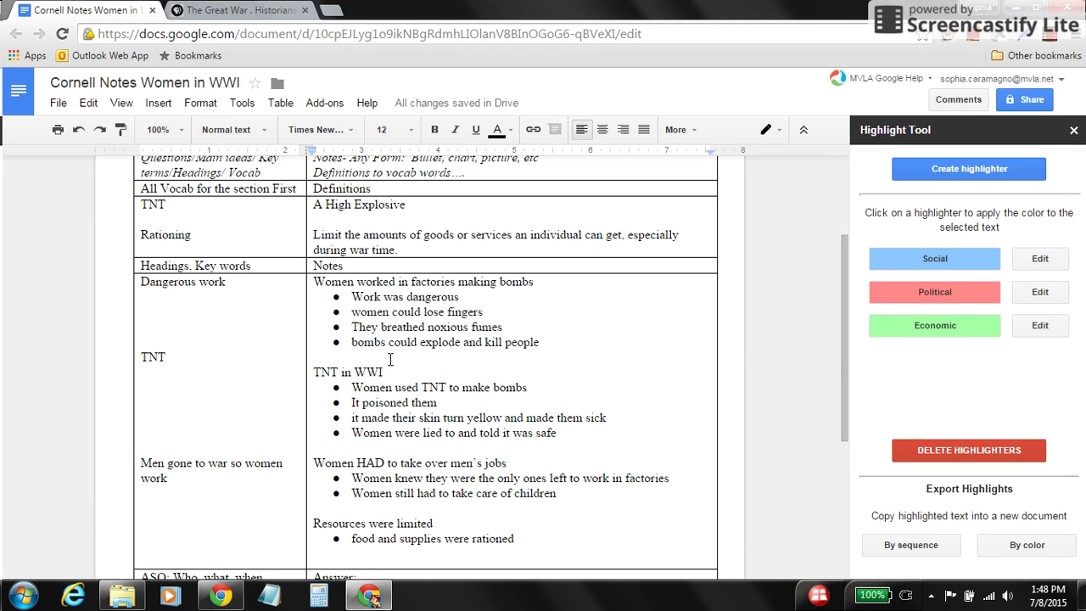
click(348, 312)
drag(352, 311, 506, 323)
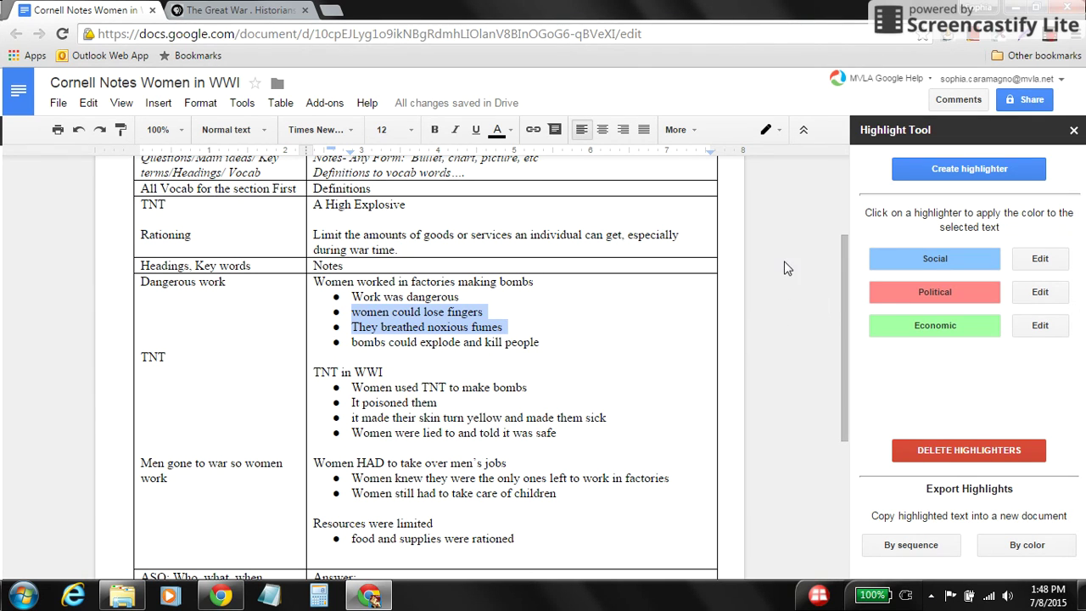
click(900, 260)
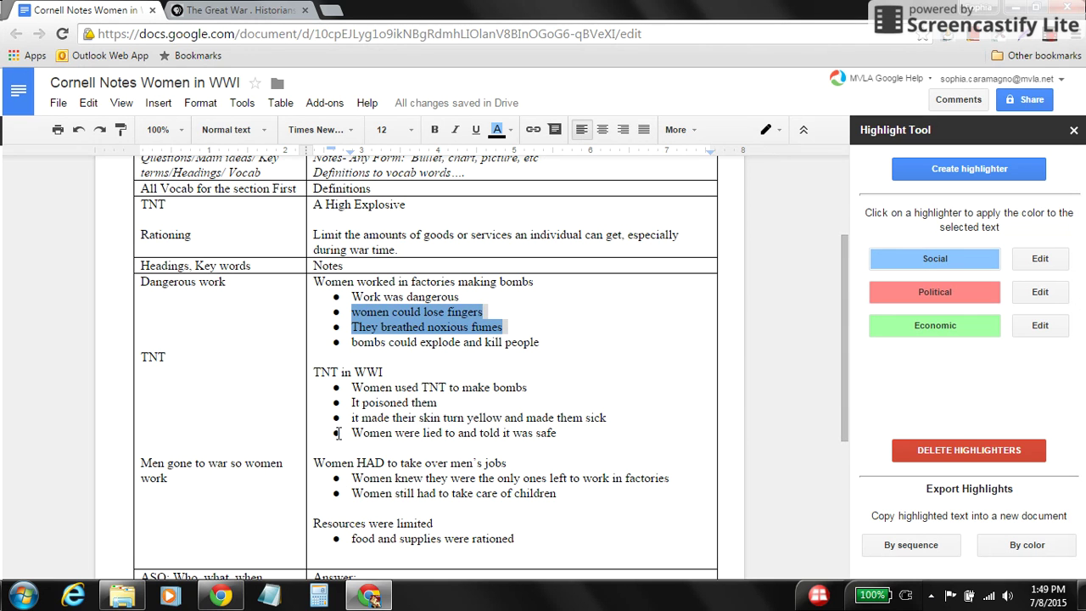
drag(347, 403, 617, 419)
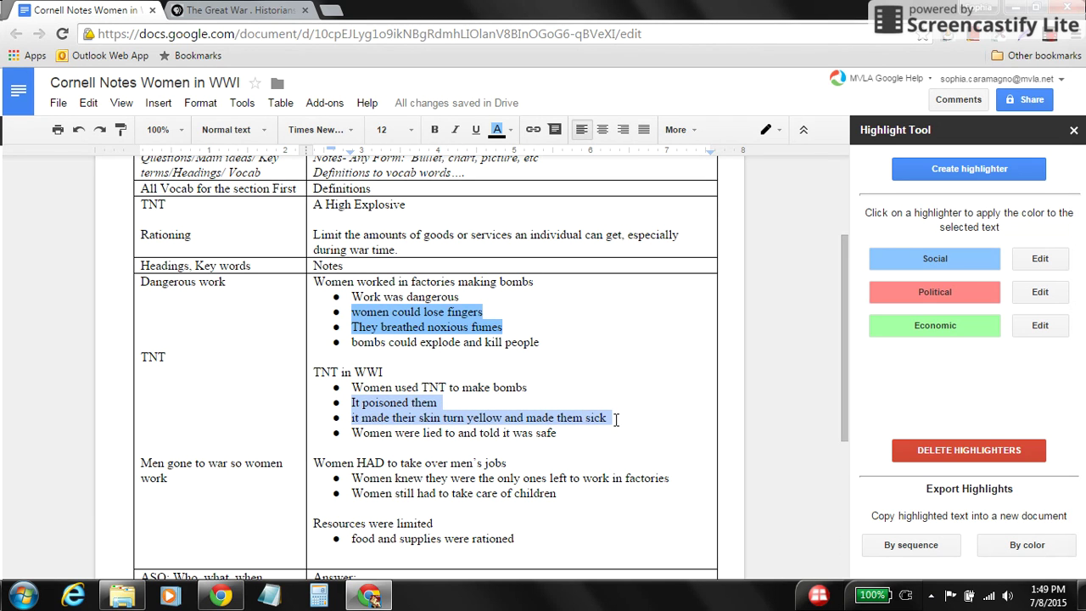
click(930, 259)
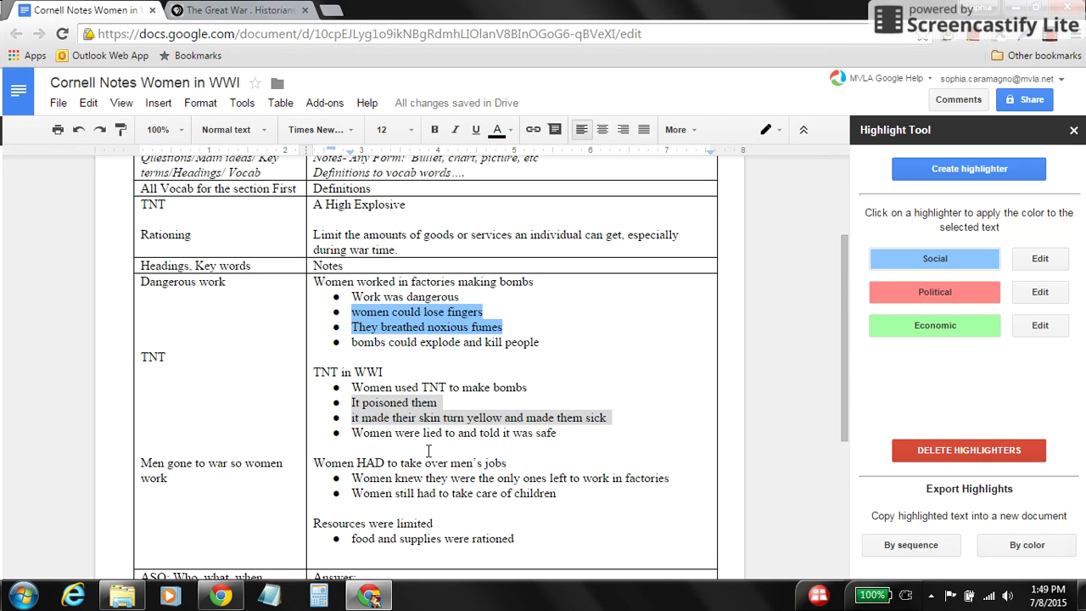
Step: Highlight the rationing and men's-jobs lines green as Economic, then select the childcare bullet
scroll(579, 505, down, 1)
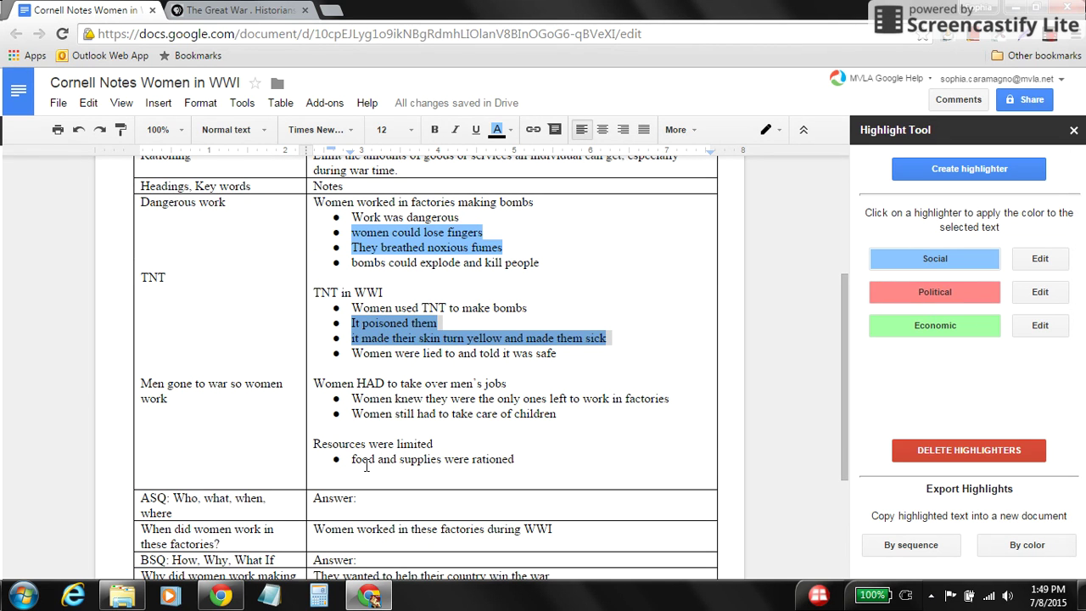
drag(348, 459, 521, 463)
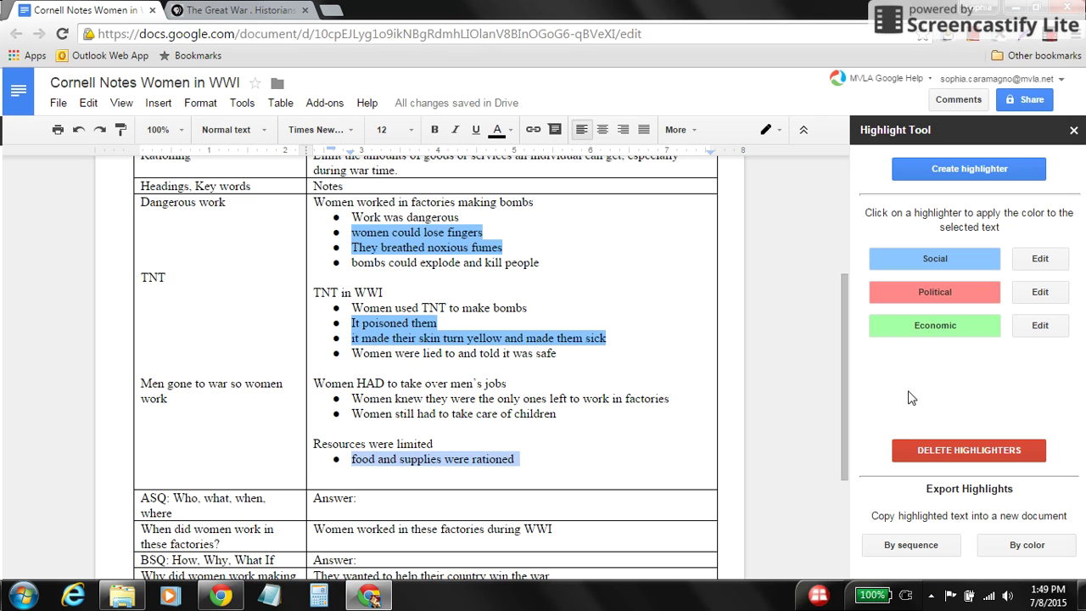
click(916, 332)
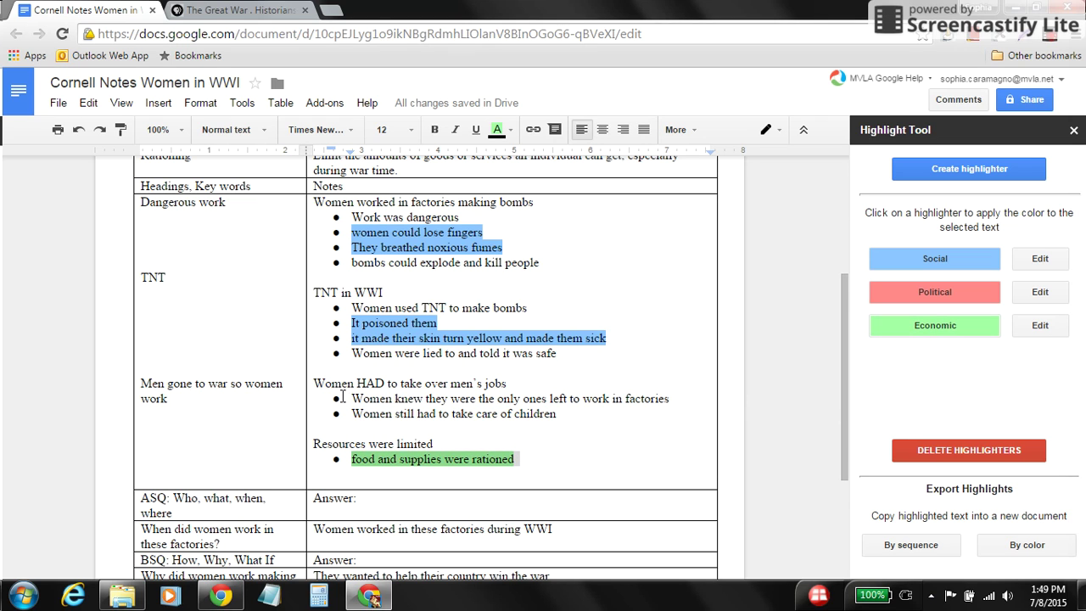
drag(314, 384, 505, 377)
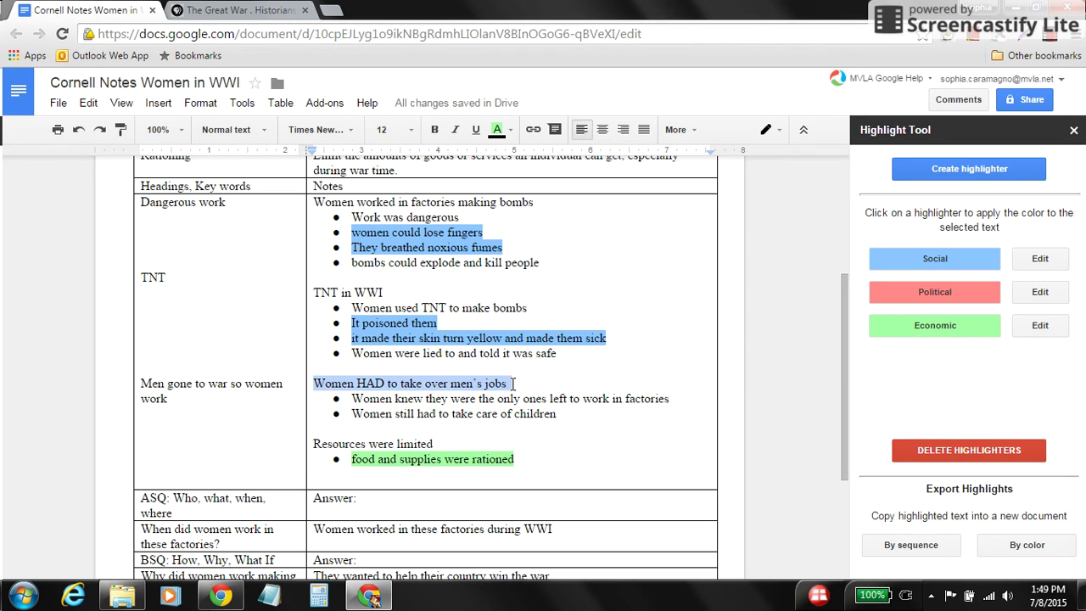
click(916, 330)
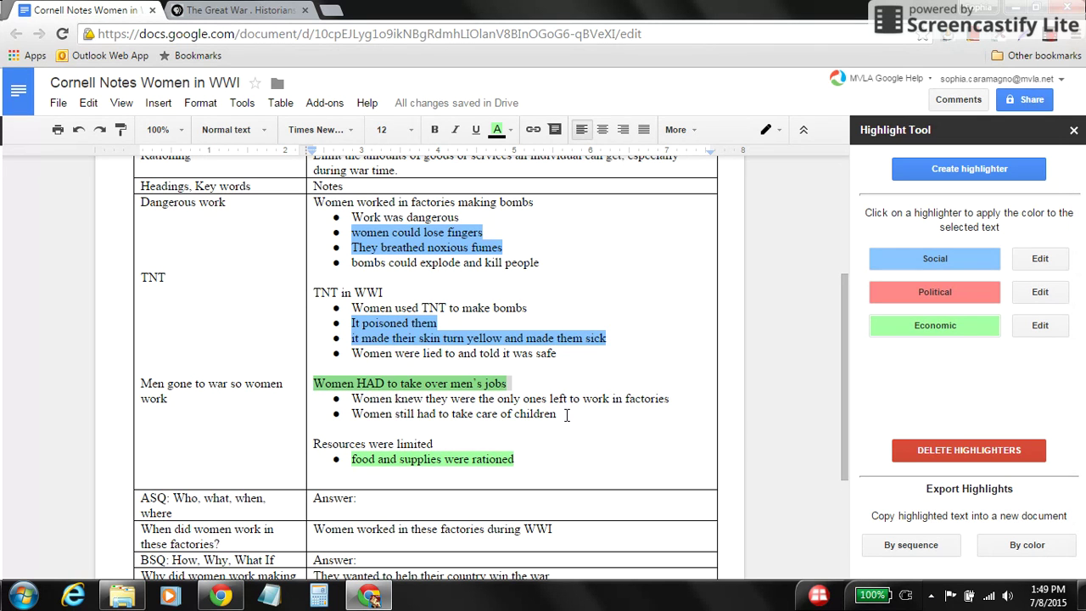
drag(567, 415, 349, 416)
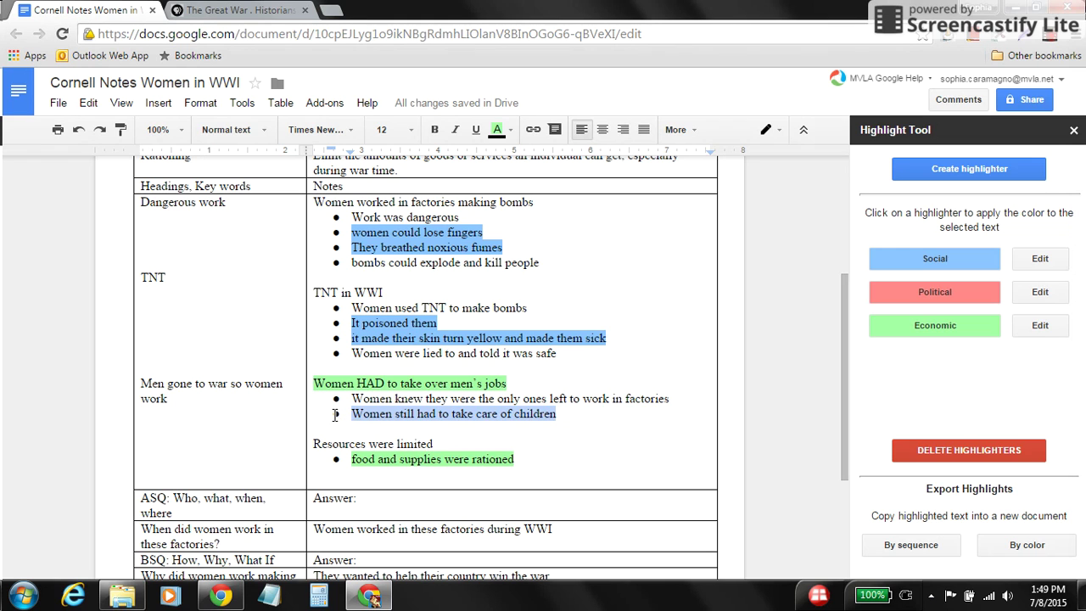
Step: Mark the childcare and factory-work bullets as Social
click(952, 260)
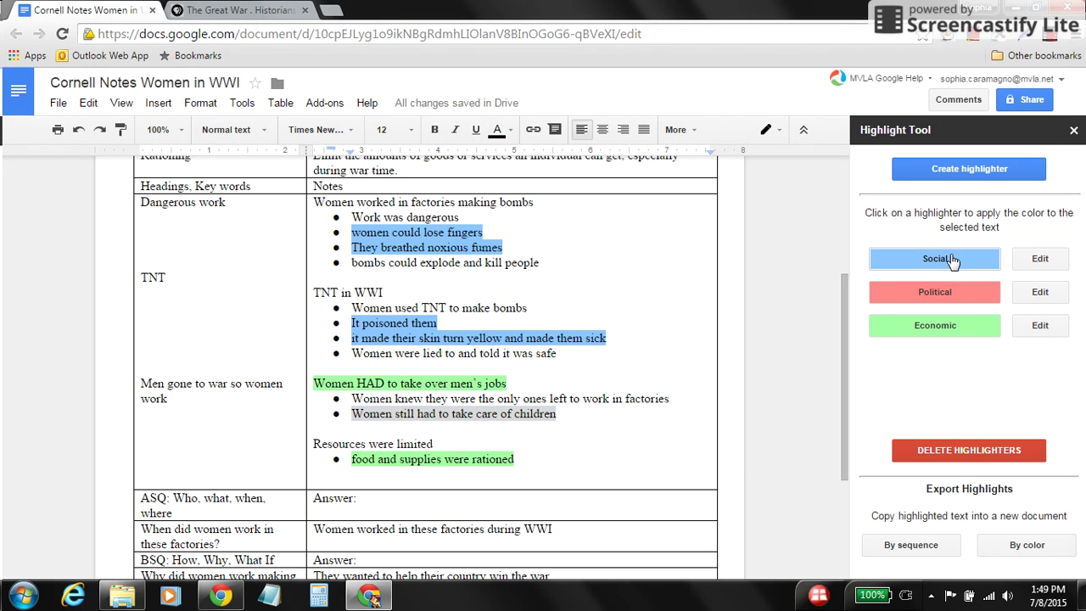
click(677, 399)
drag(677, 399, 319, 402)
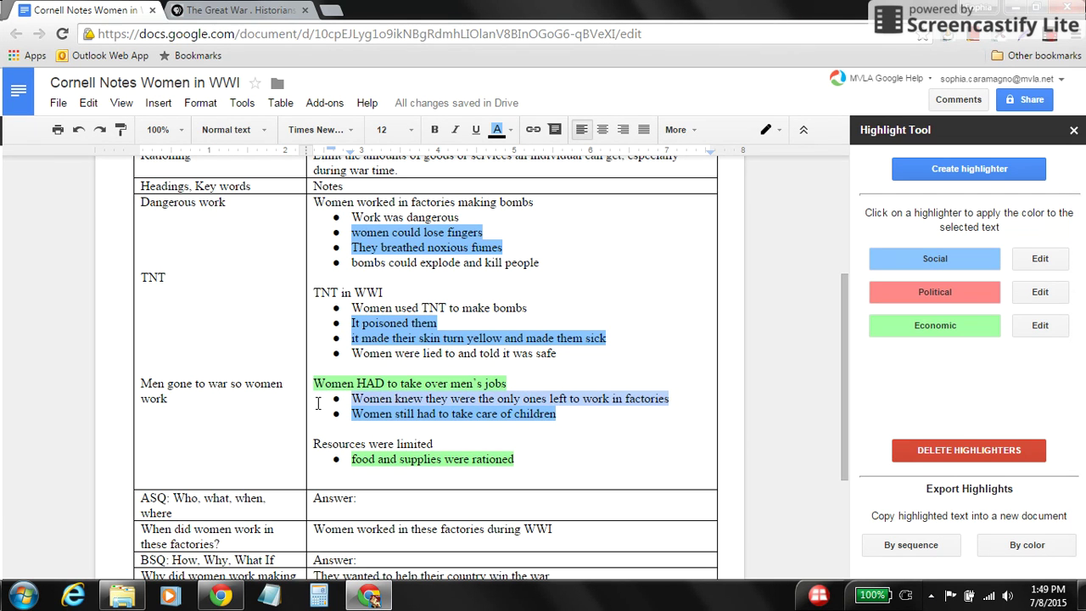
drag(319, 404, 311, 408)
click(887, 259)
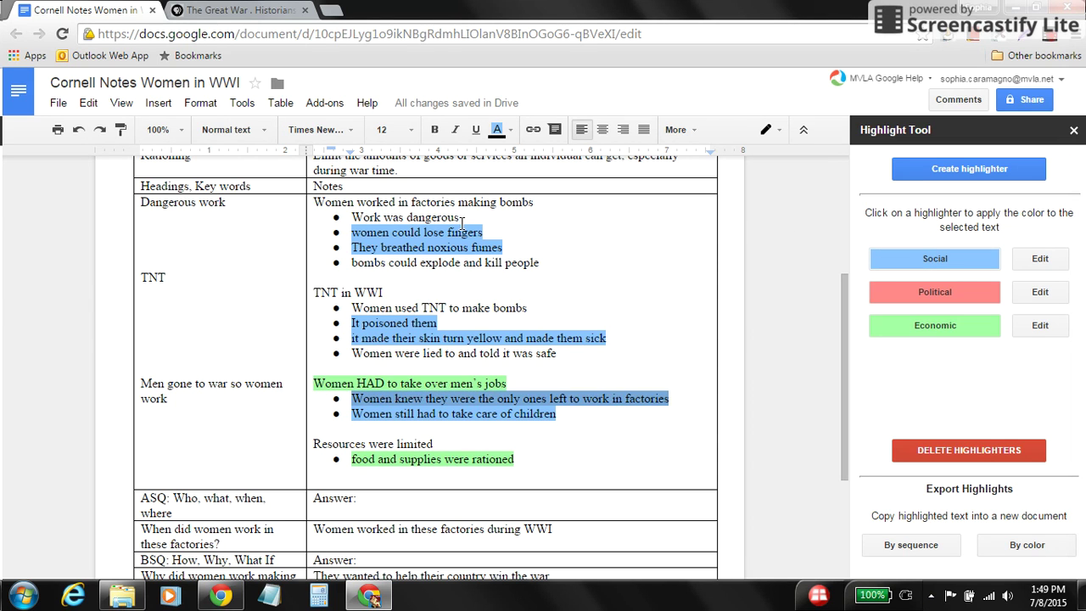
Step: Mark the bomb-making, dangerous-work, exploding-bombs, TNT and lied-to-about-safety lines as Political in red
drag(461, 219, 314, 201)
click(925, 292)
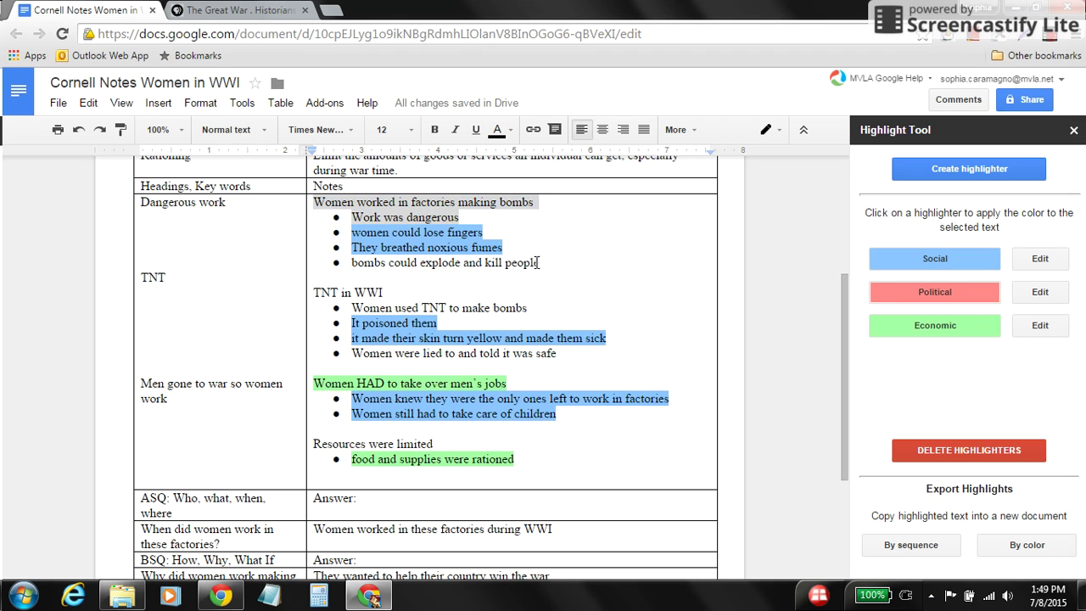
drag(539, 264, 347, 264)
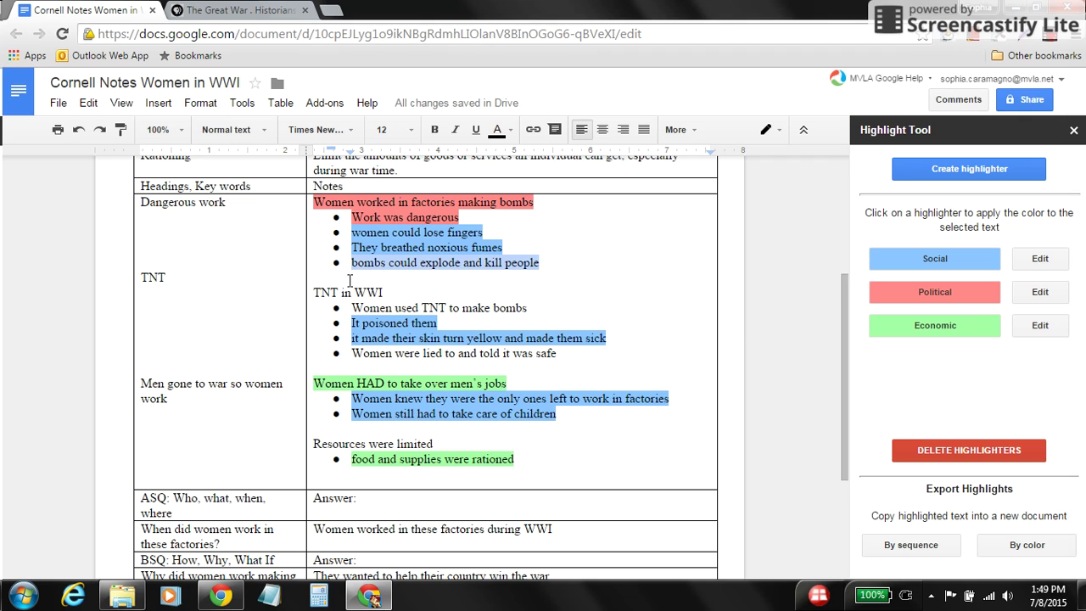
click(927, 297)
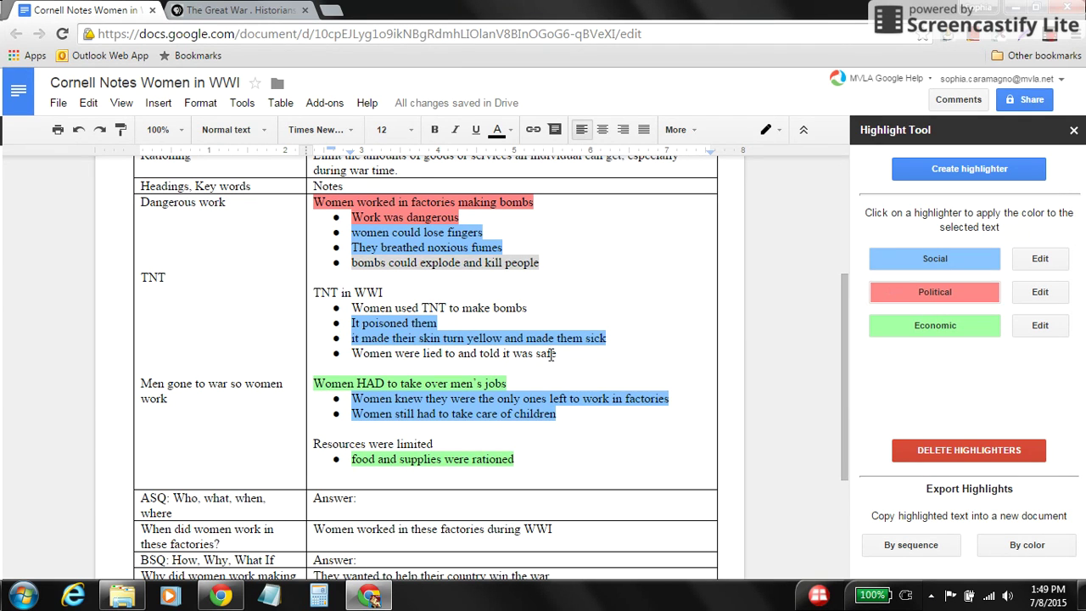
drag(527, 307, 629, 308)
click(933, 295)
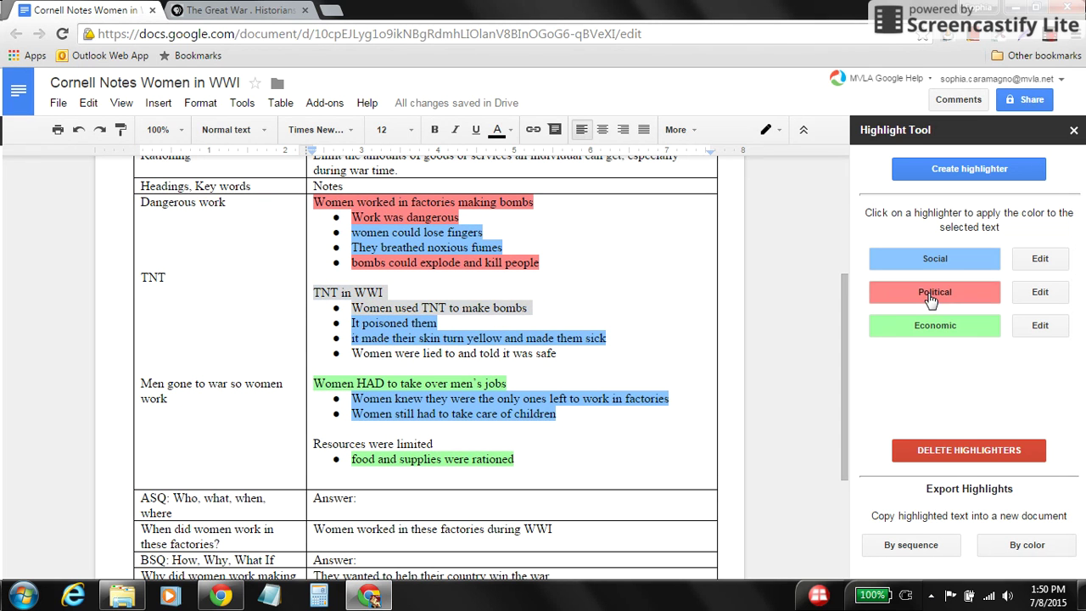
click(558, 353)
drag(563, 353, 325, 351)
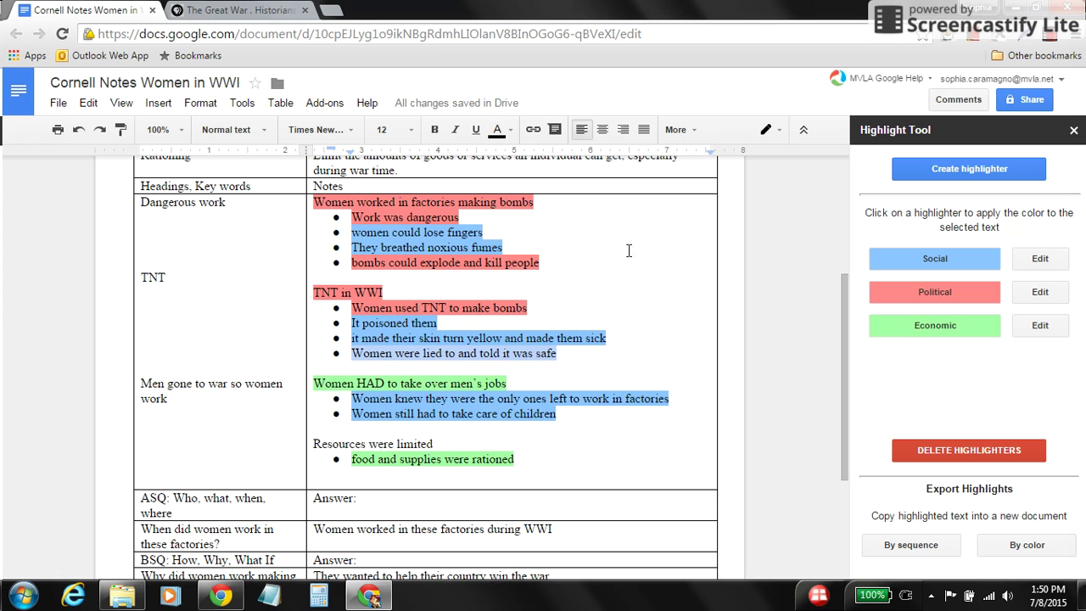
click(895, 293)
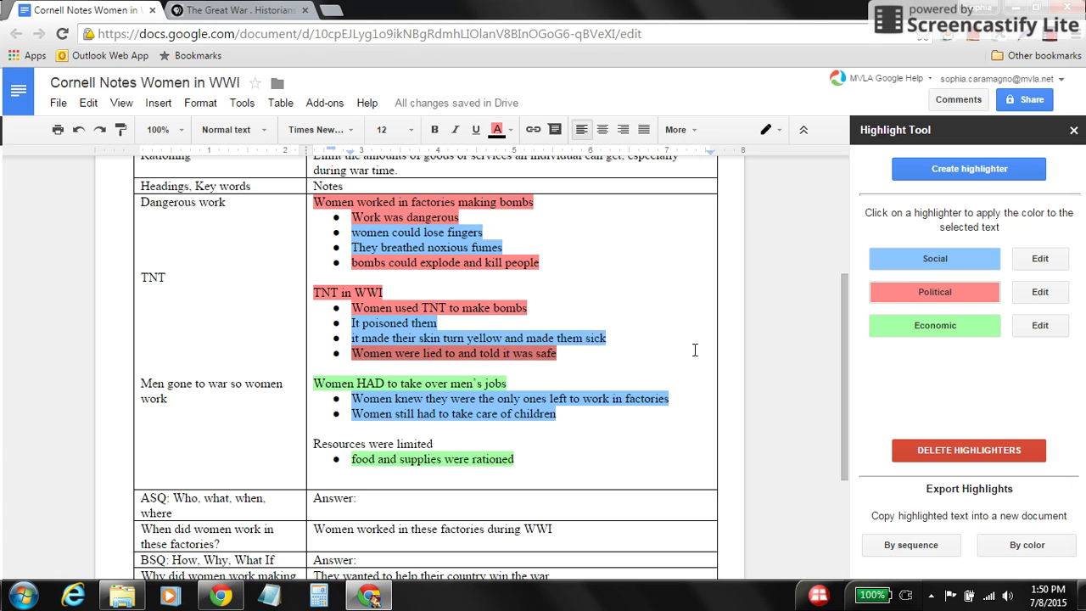
Step: Run Tools > Research on the selected 'TNT in WWI' heading
click(444, 294)
drag(384, 292, 322, 295)
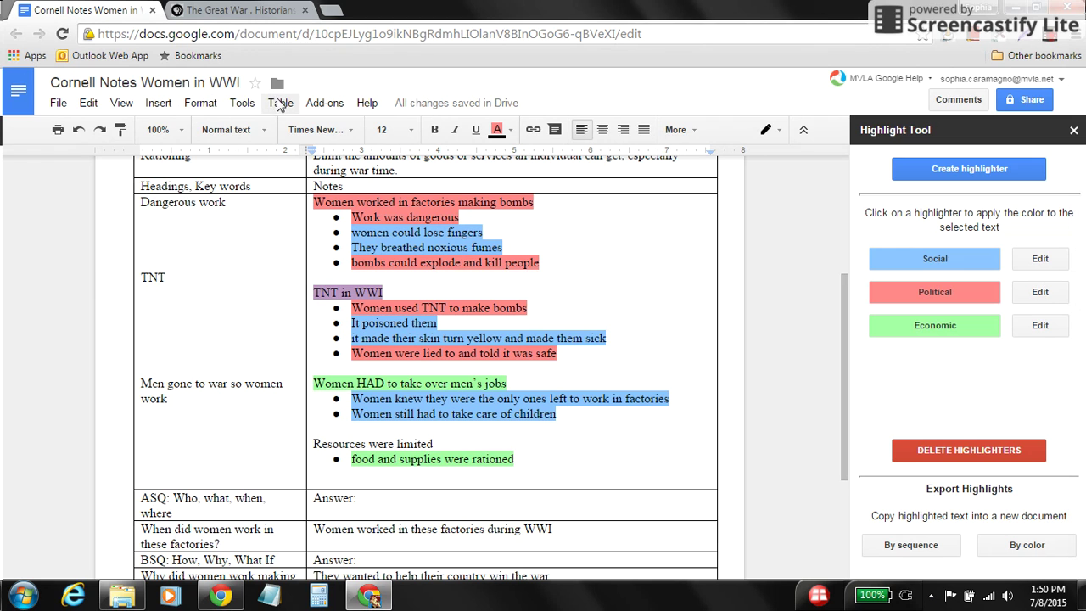
click(245, 109)
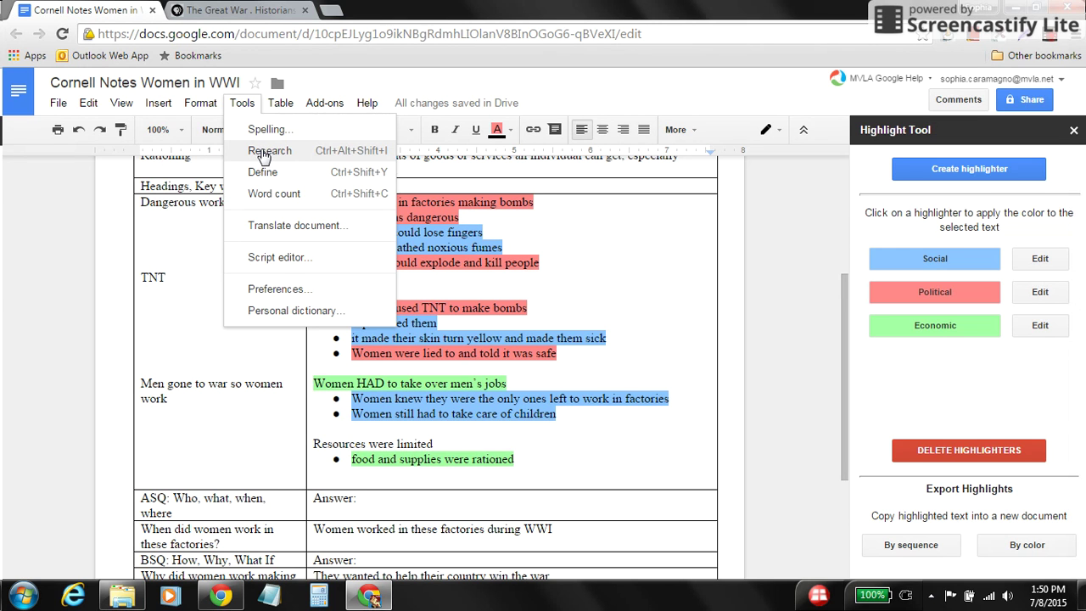
click(265, 152)
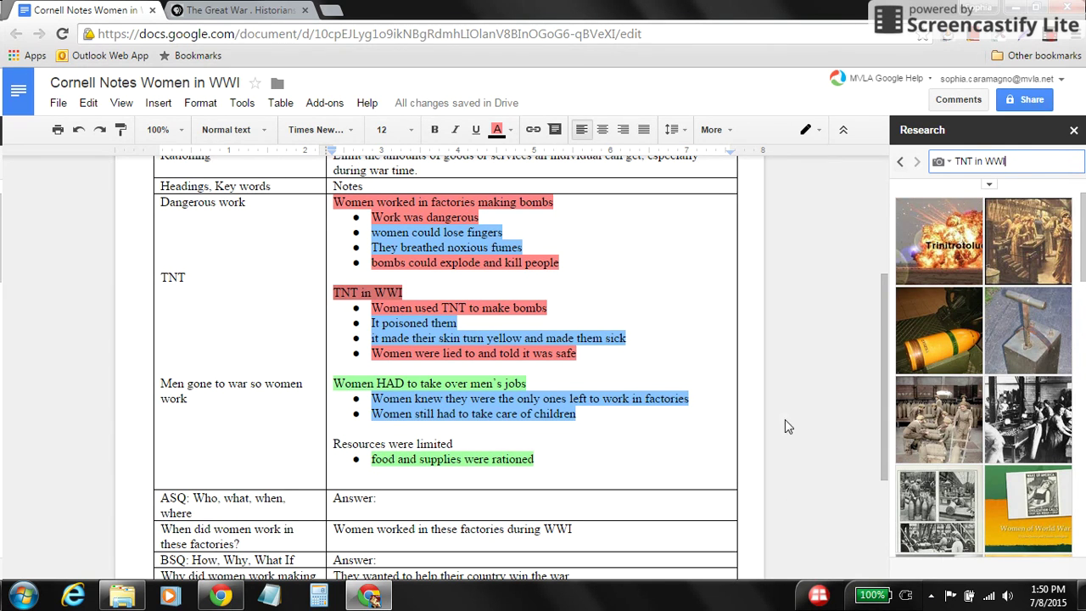
Step: Filter the research results to Quotes, then switch the filter back to Everything
click(941, 160)
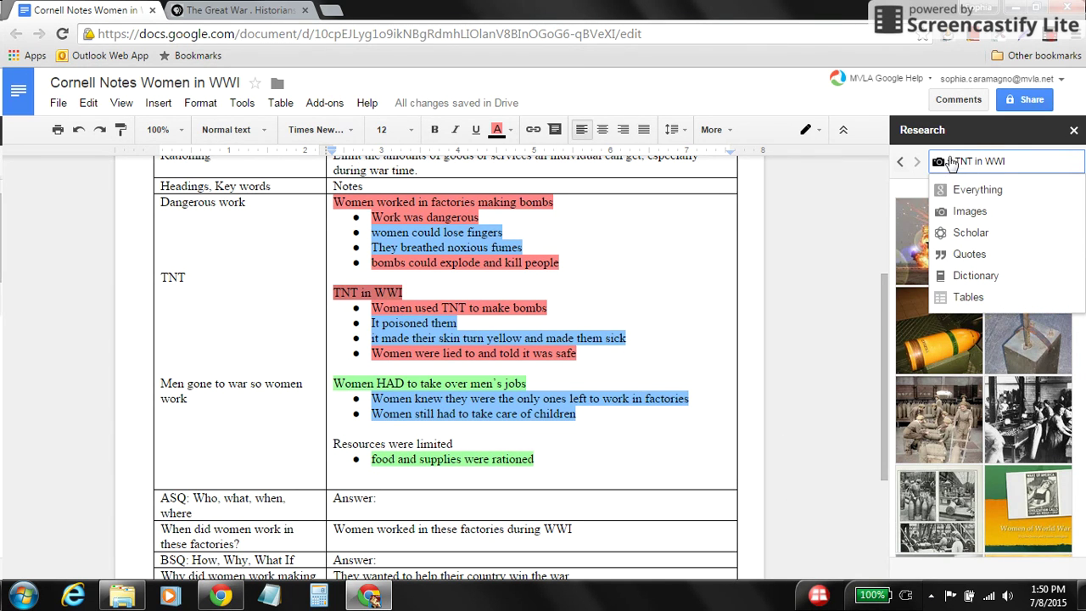
click(966, 255)
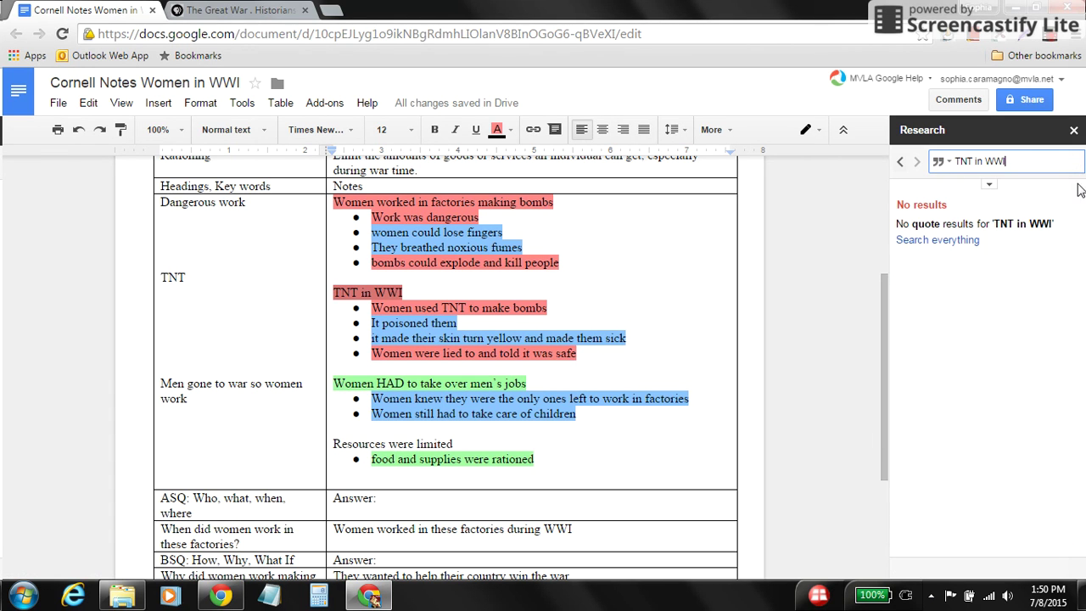
click(942, 162)
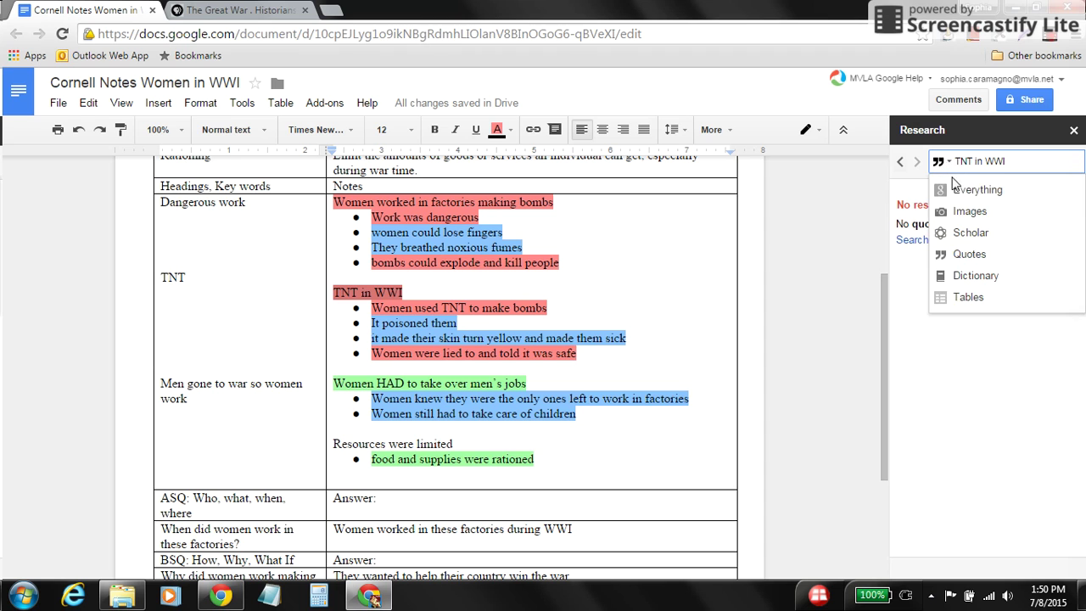
click(967, 188)
mouse_move(929, 521)
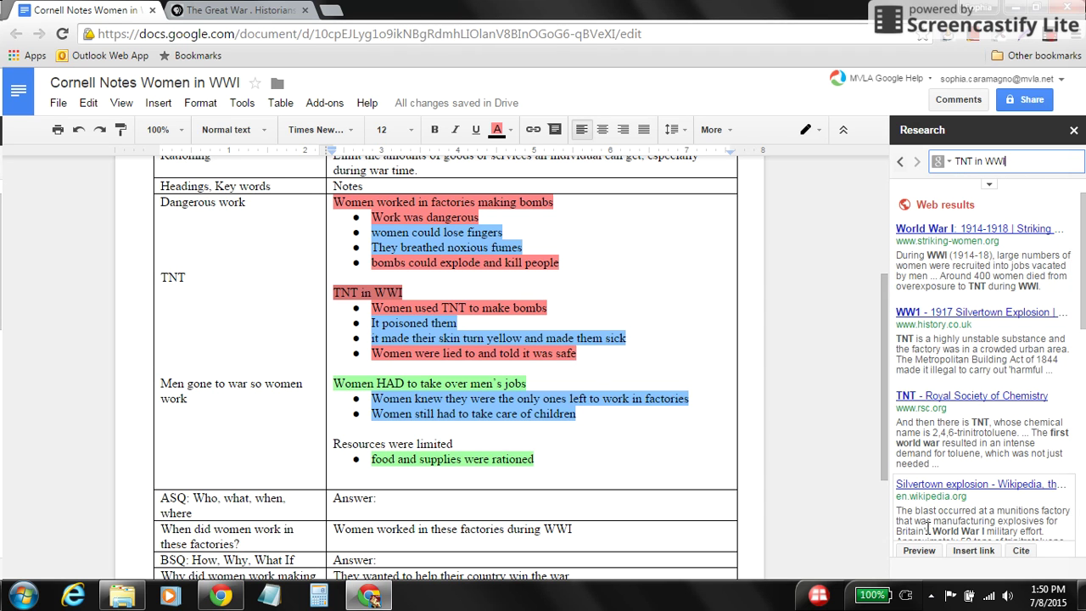
click(940, 162)
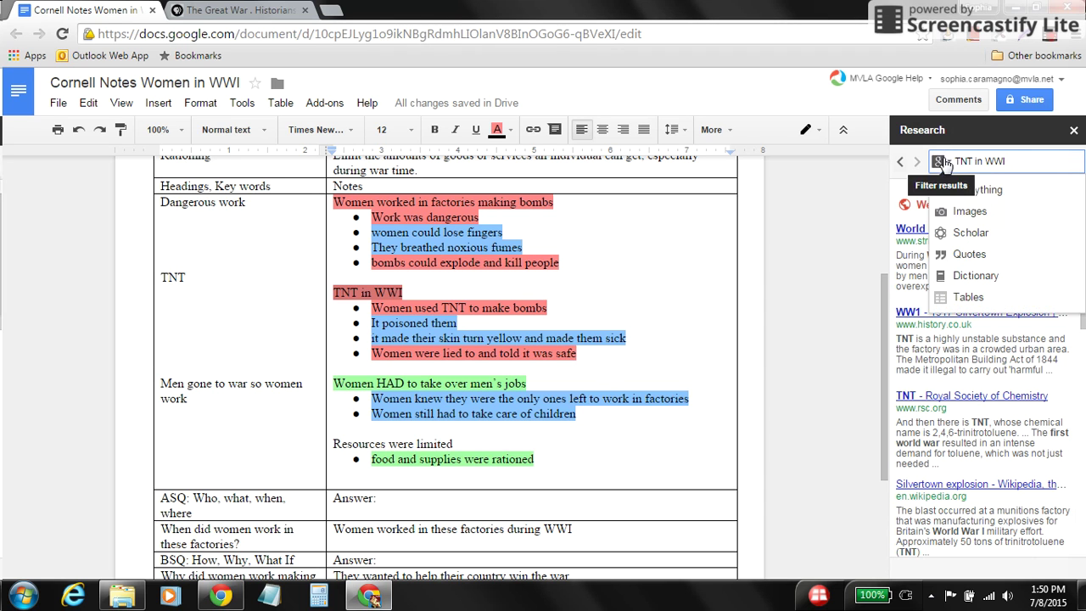
Step: Show Images results, copy the striking-women.org munition-workers photo, and return to the notes document
click(968, 211)
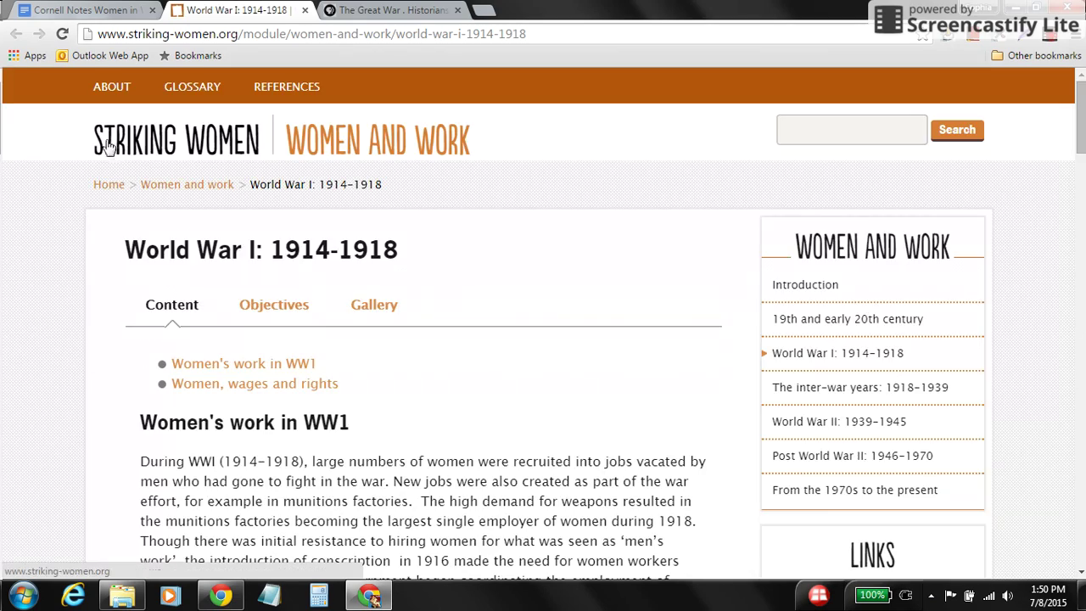
scroll(450, 416, down, 1)
scroll(449, 416, down, 10)
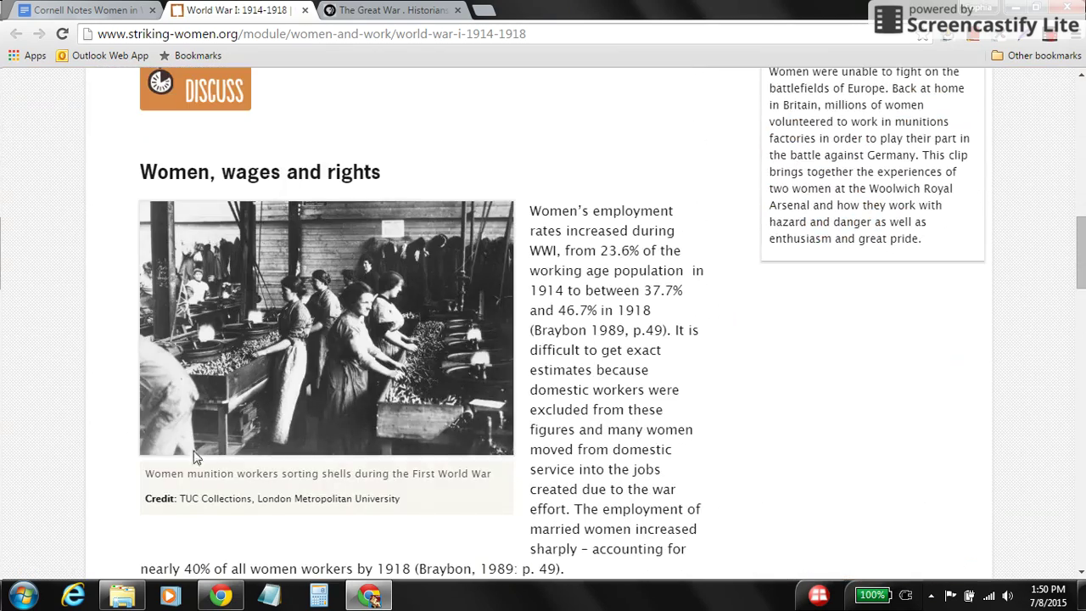
right_click(292, 343)
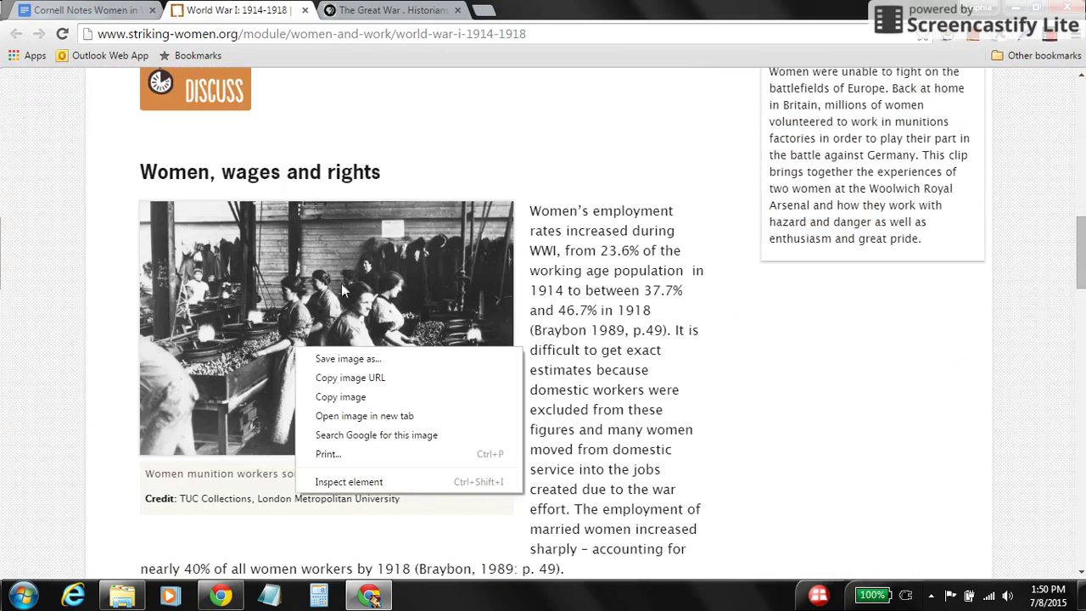
click(360, 392)
click(128, 12)
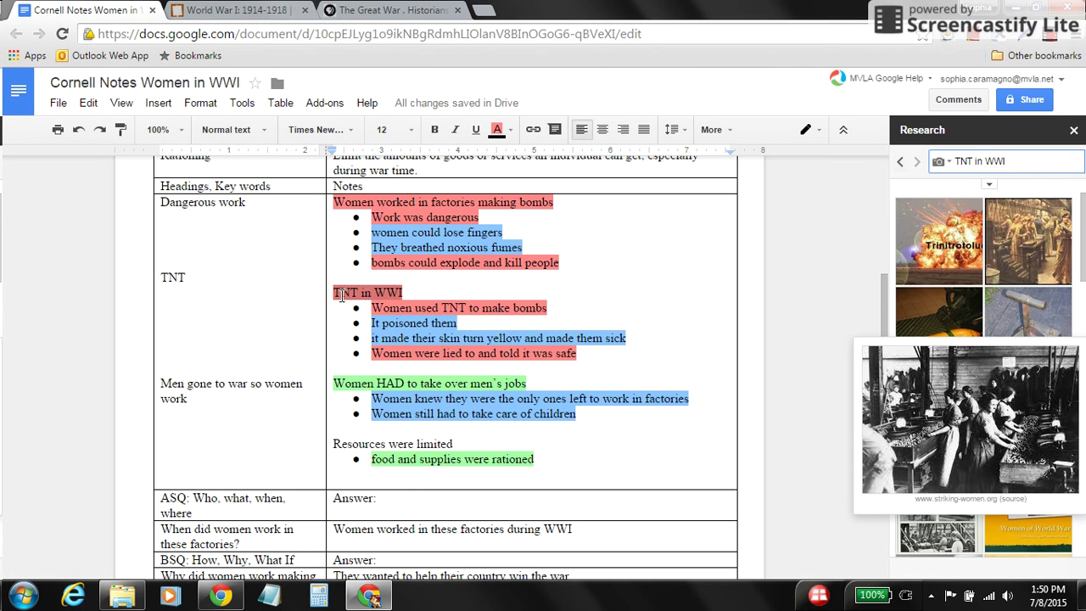
Step: Paste the munitions-factory photo just before the 'TNT in WWI' heading
click(334, 293)
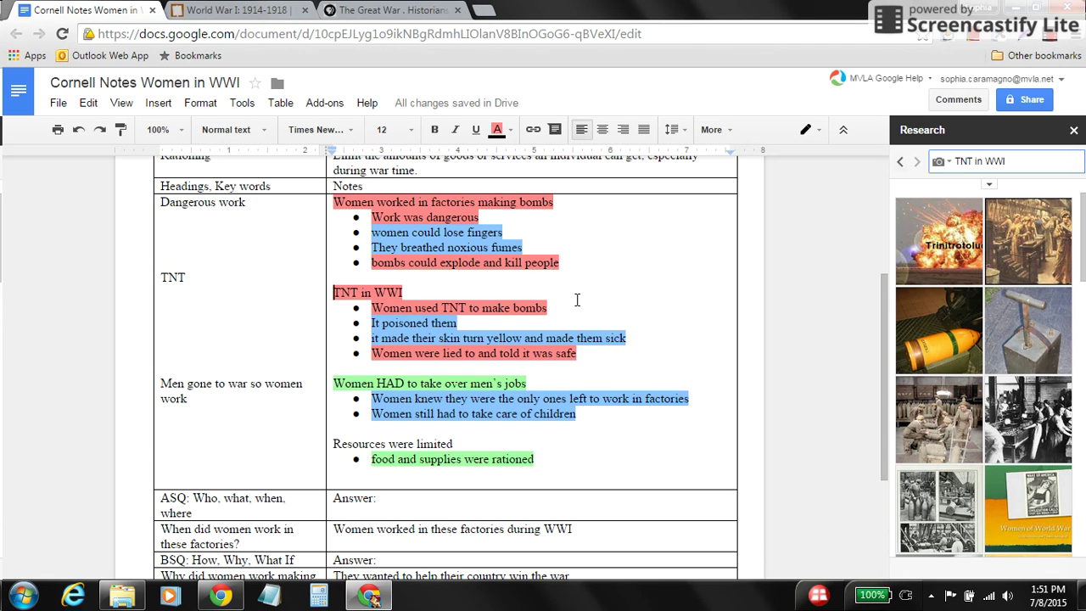
key(ctrl+v)
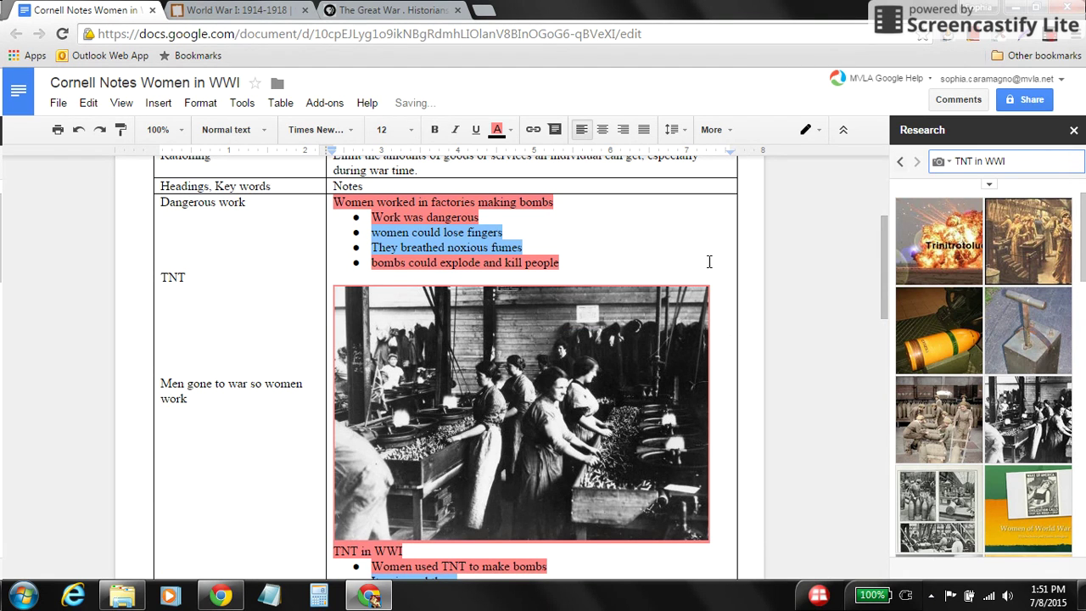
scroll(510, 374, down, 3)
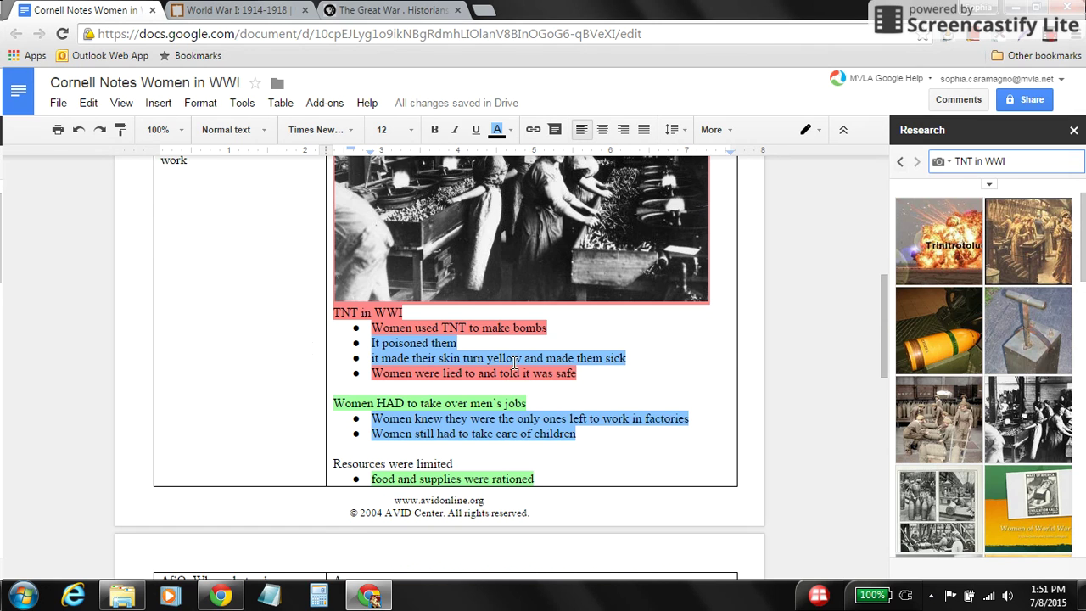
scroll(242, 346, up, 2)
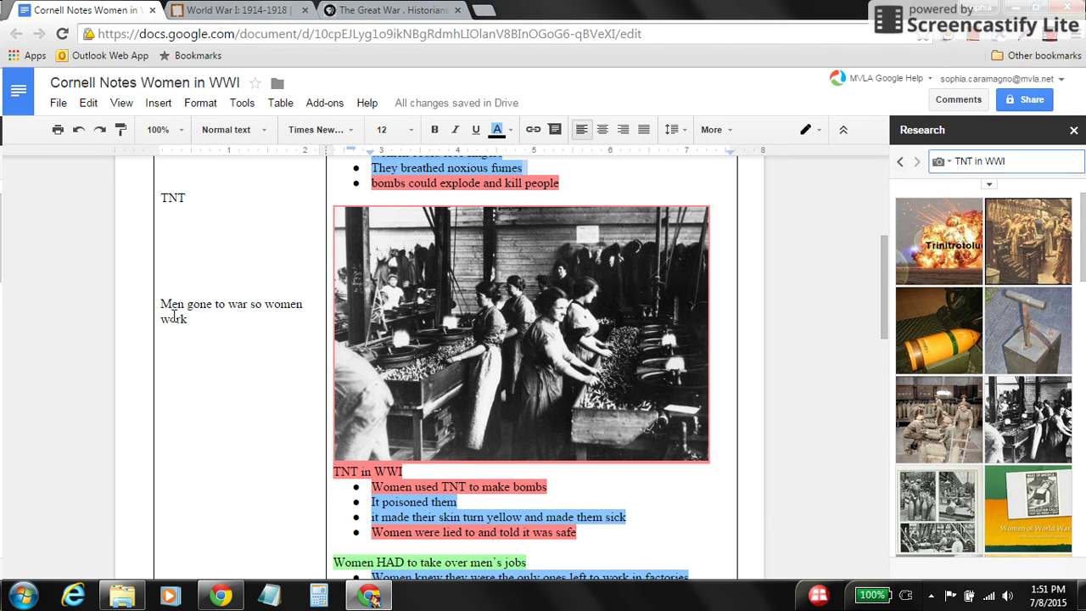
Step: Adjust blank lines so the 'Men gone to war' cue aligns with its notes
click(157, 304)
key(Return)
key(Return)
key(Return)
key(Return)
key(Return)
key(Return)
key(Return)
key(Return)
key(Return)
key(Return)
key(Return)
key(Return)
key(Return)
key(Return)
key(Return)
key(Return)
key(Return)
key(Return)
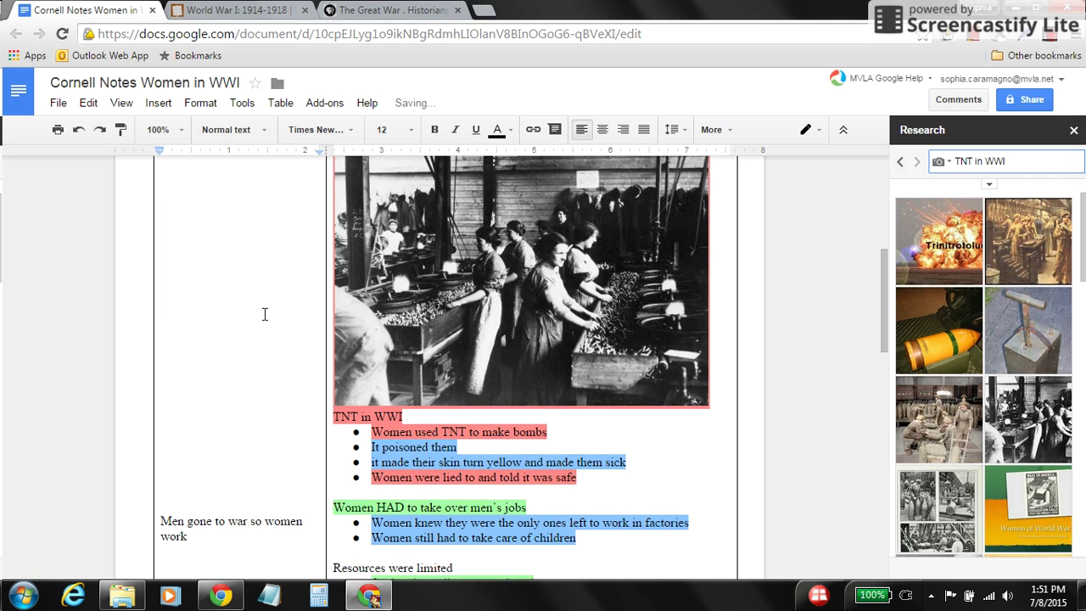
key(BackSpace)
key(BackSpace)
key(BackSpace)
key(BackSpace)
key(BackSpace)
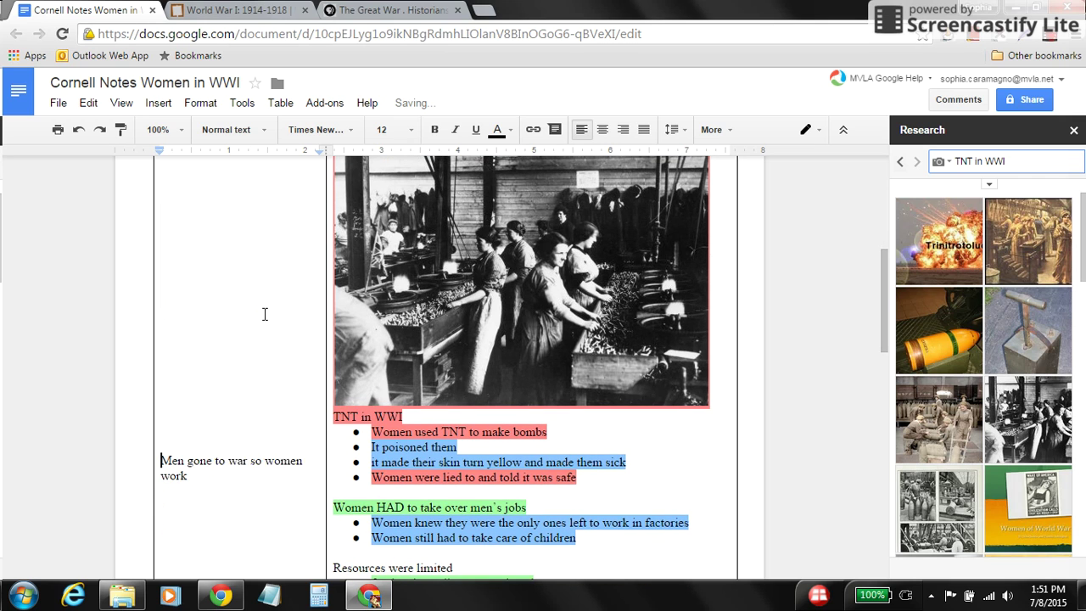
key(Return)
key(Return)
key(Return)
key(Return)
key(Return)
key(Return)
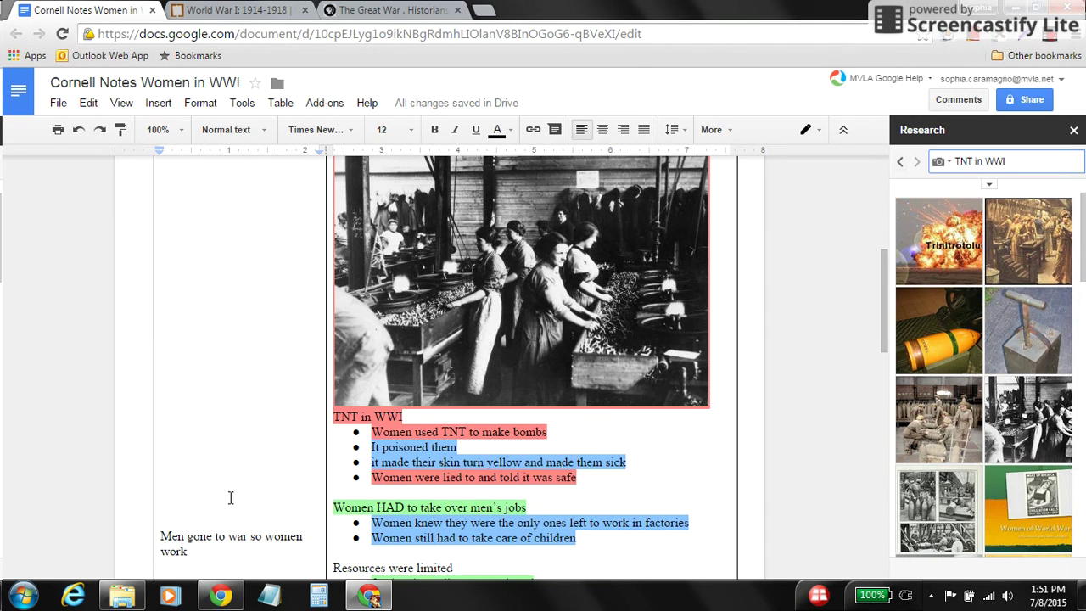
scroll(231, 485, up, 3)
scroll(231, 485, up, 2)
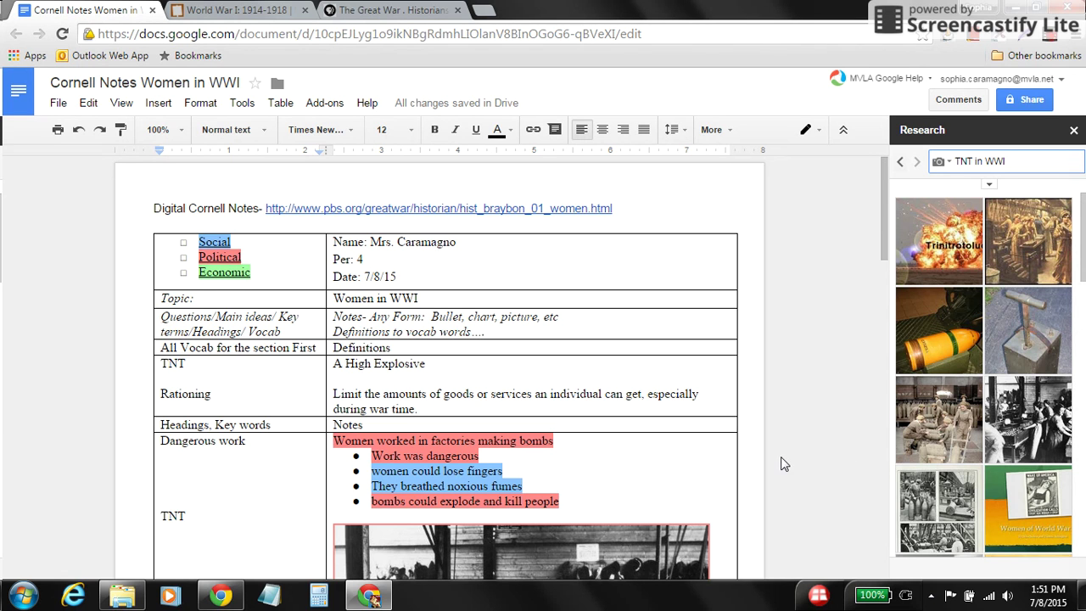
scroll(798, 369, down, 4)
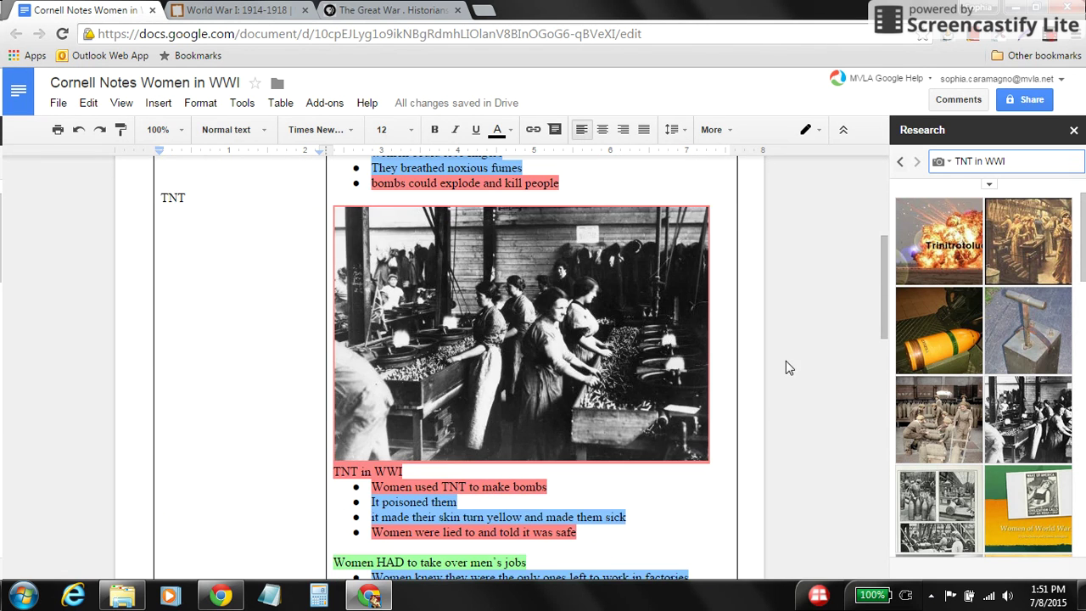